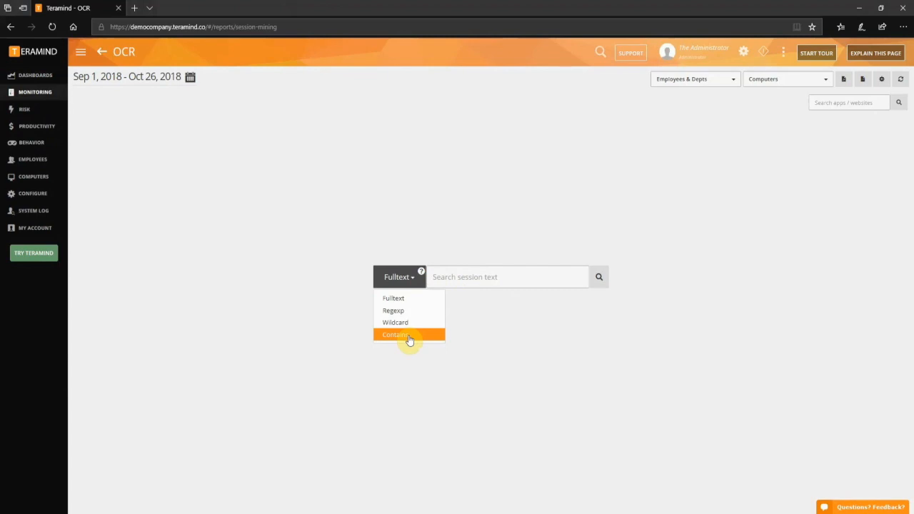
Search the OCR session text for entries that contain "passwdfinder", using the Contains match mode
click(409, 339)
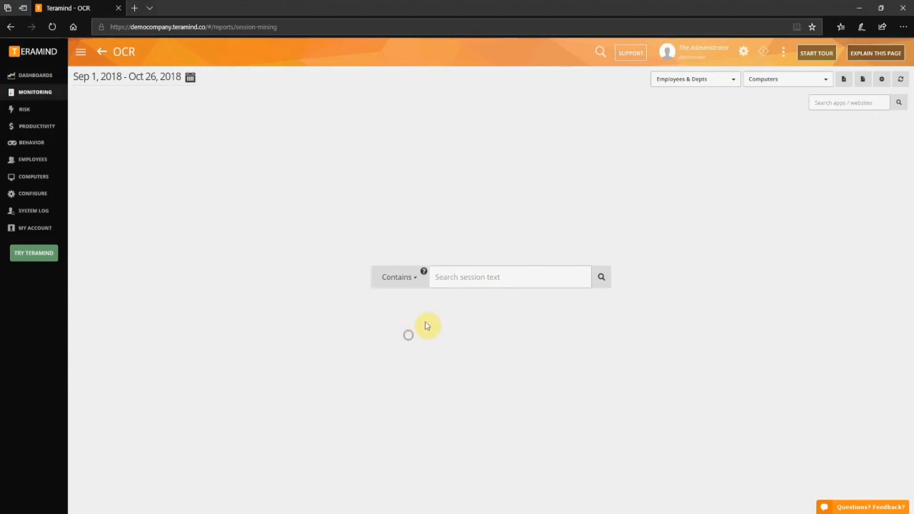
click(468, 278)
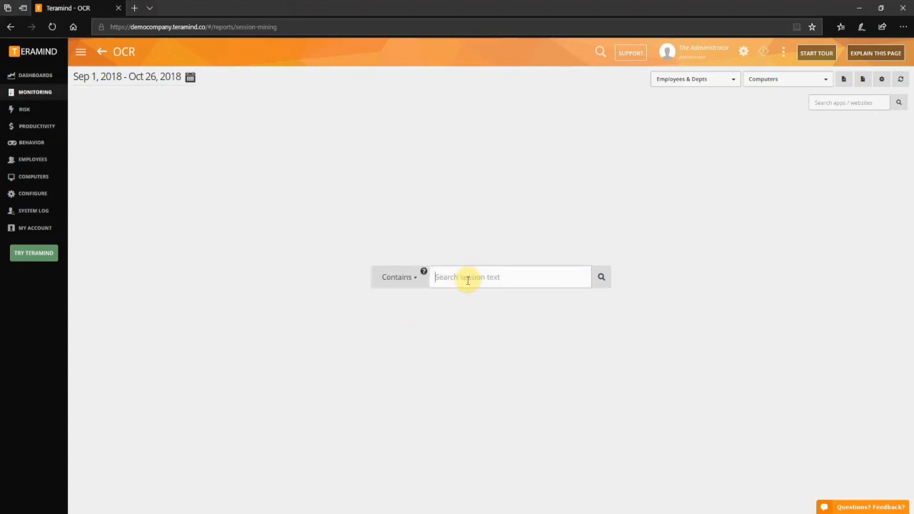
text(passwdfinder)
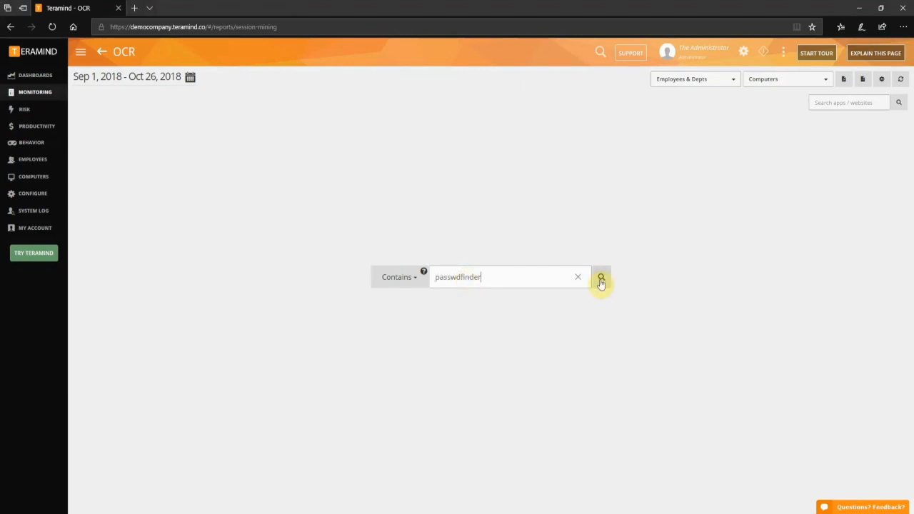
click(601, 280)
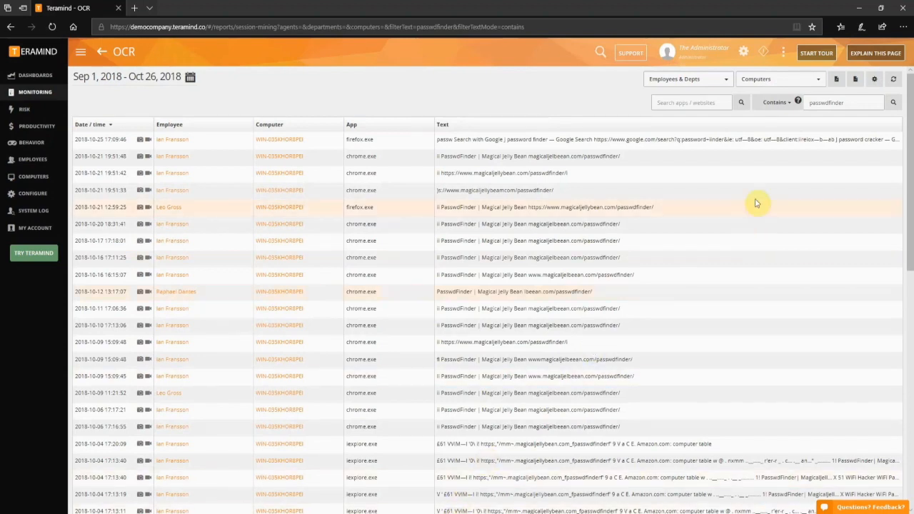
Filter the OCR search results to a single employee, looked up by first name
click(714, 80)
text(leo)
click(684, 120)
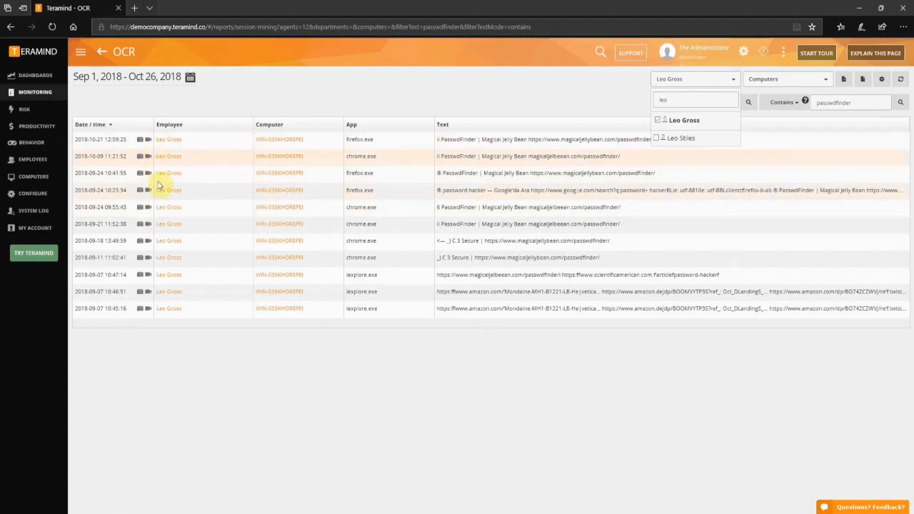
click(142, 229)
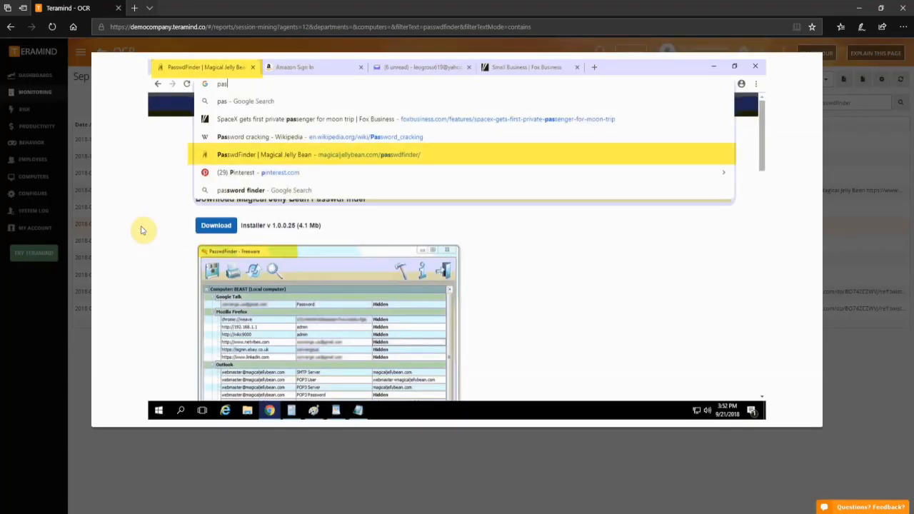
click(292, 496)
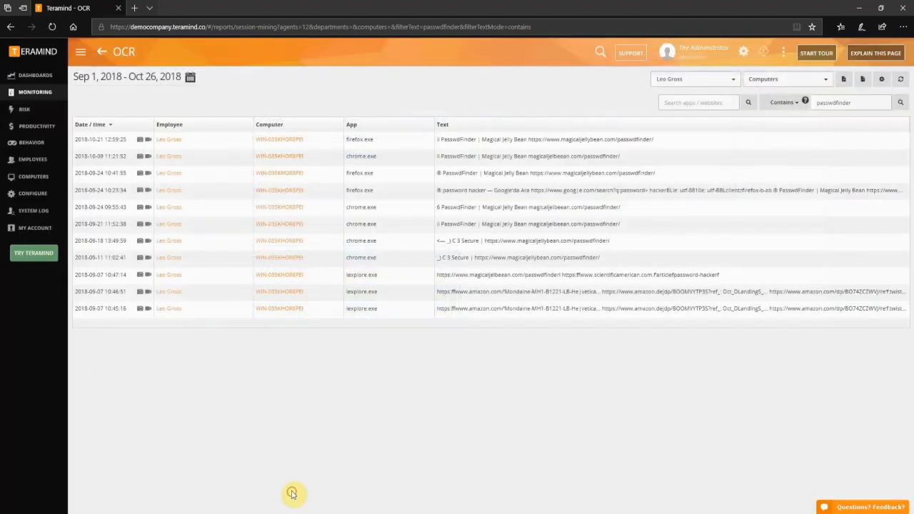
click(148, 224)
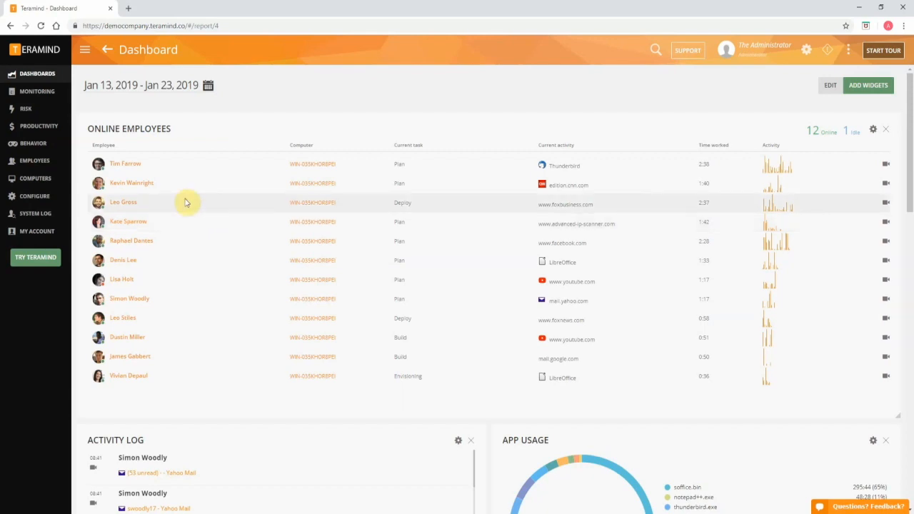
Add a new rule to the Sensitive Data behavior policy and name it "Detect credit card numbers"
mouse_move(45, 145)
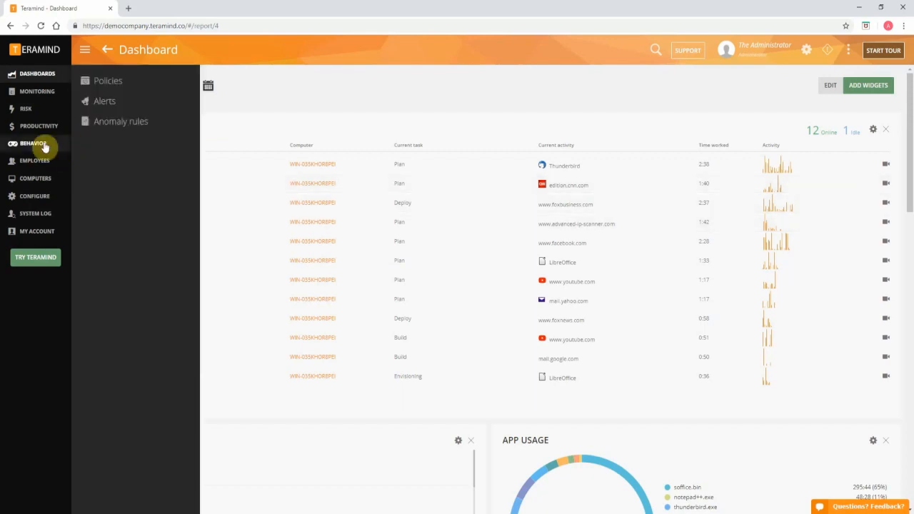
click(114, 83)
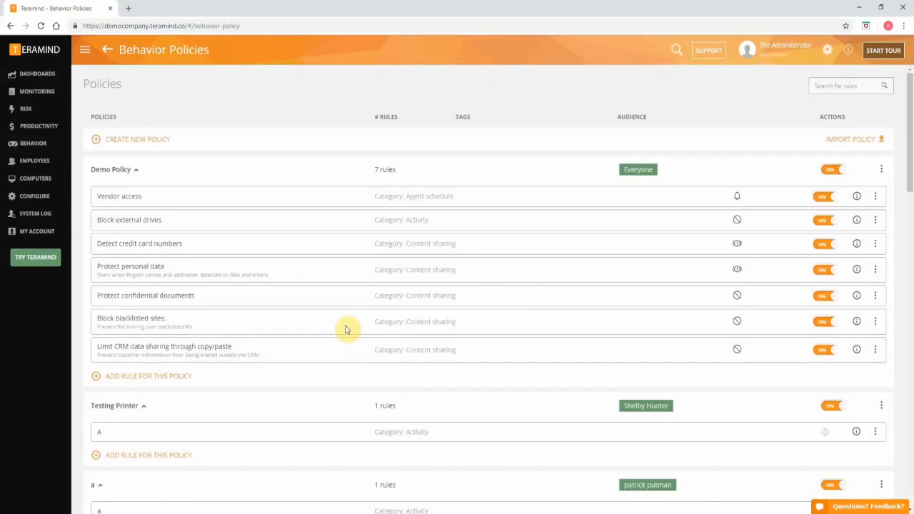
scroll(350, 325, down, 15)
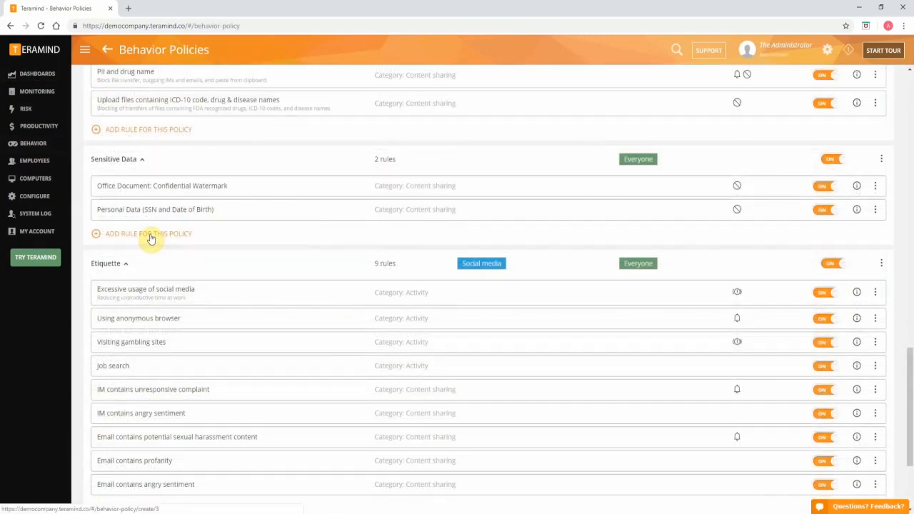
click(150, 236)
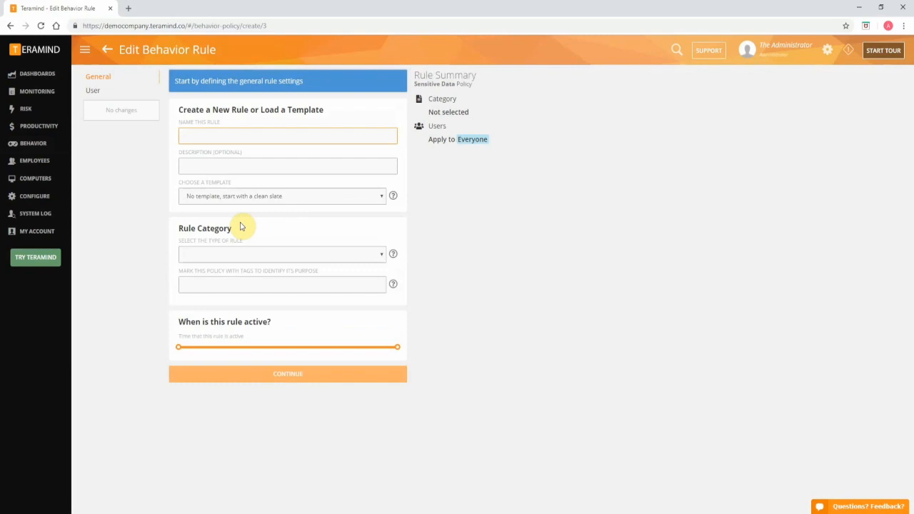
text(Detect credit card numbers)
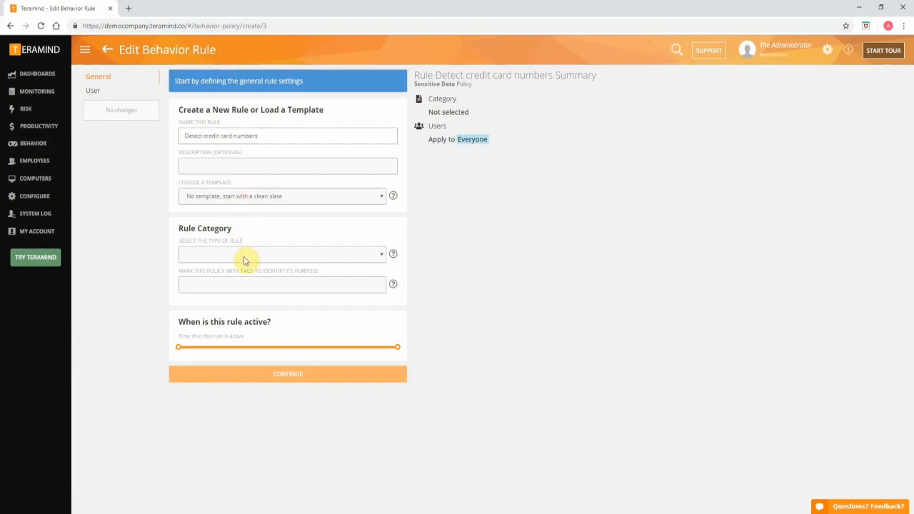
Set the rule category to Content sharing with OCR as the content type, and proceed to user selection
click(244, 256)
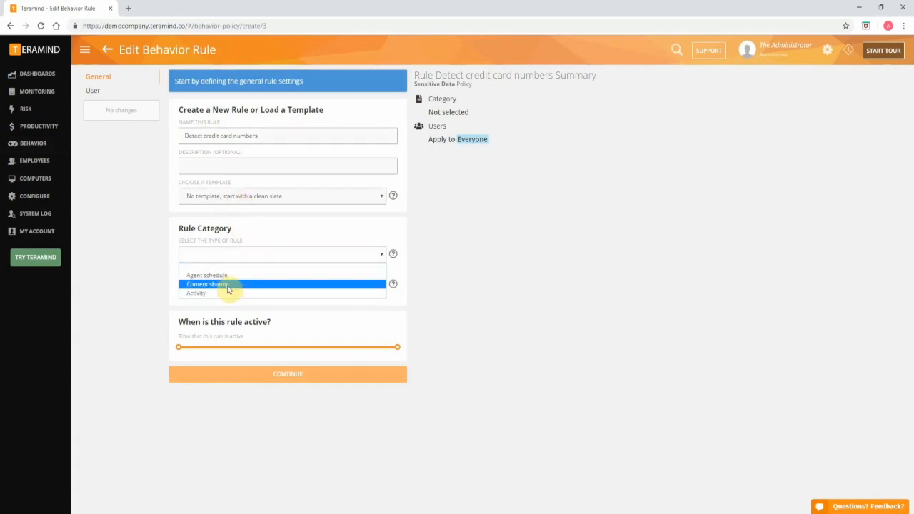
click(227, 285)
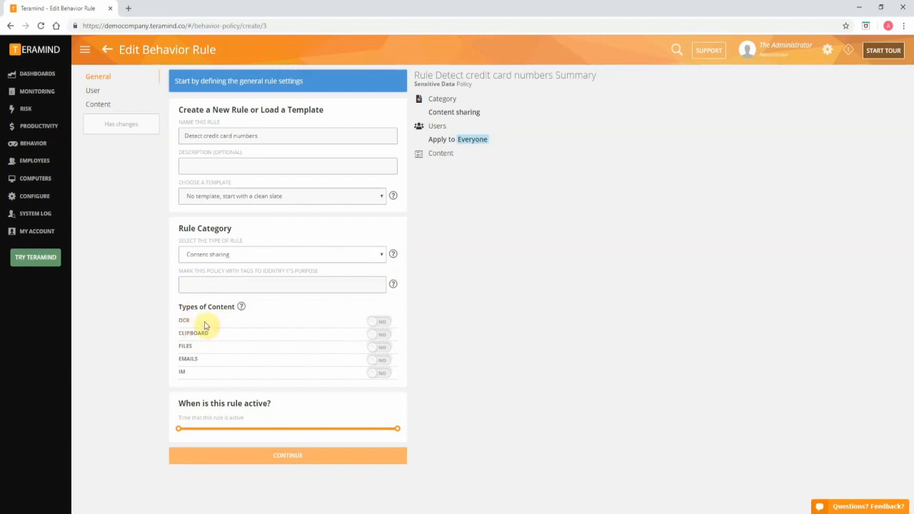
click(379, 325)
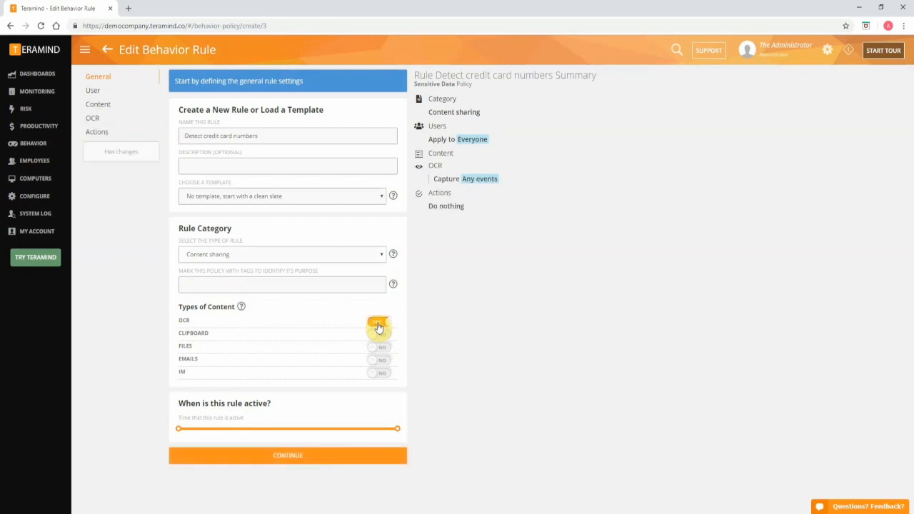
click(347, 458)
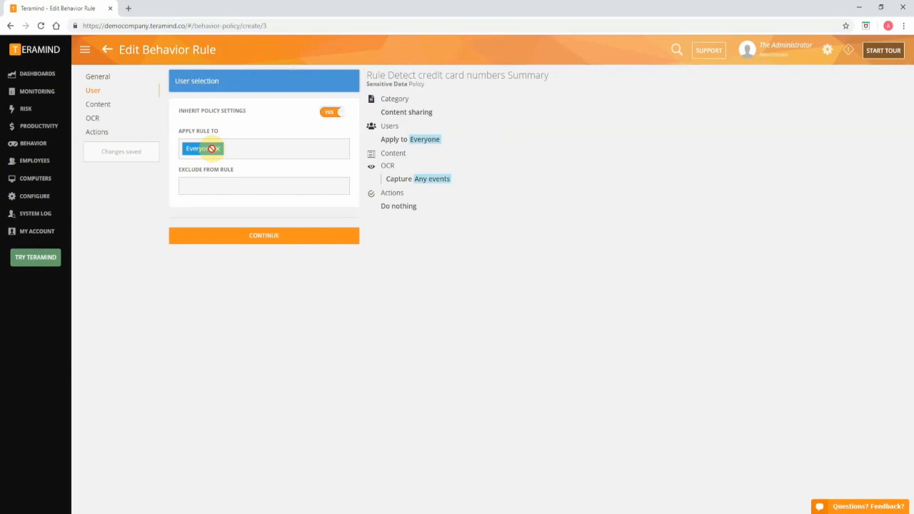
Stop inheriting the policy's user settings, apply the rule to Everyone, and proceed to the content definition
click(338, 114)
click(222, 148)
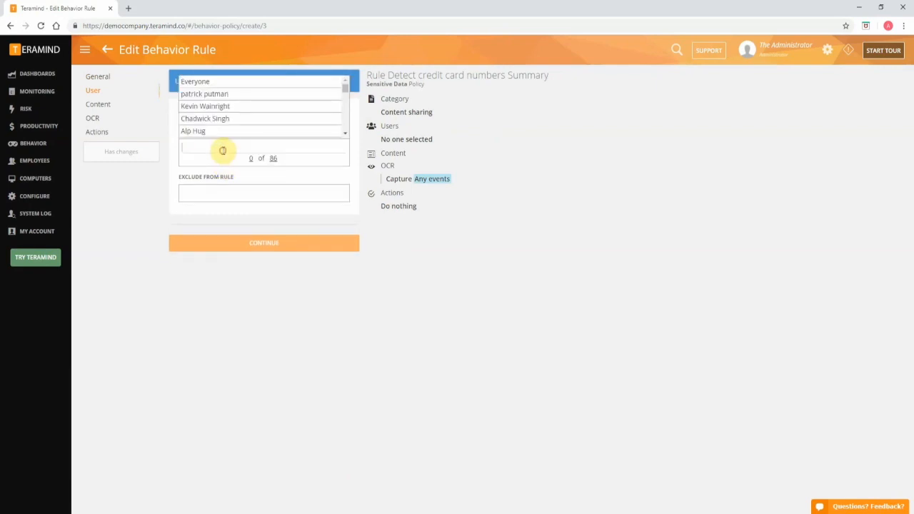
click(275, 158)
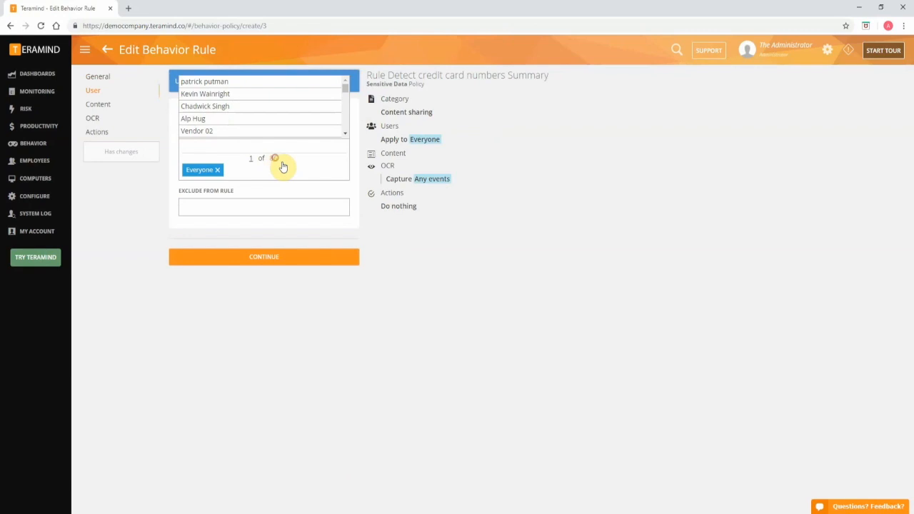
click(284, 260)
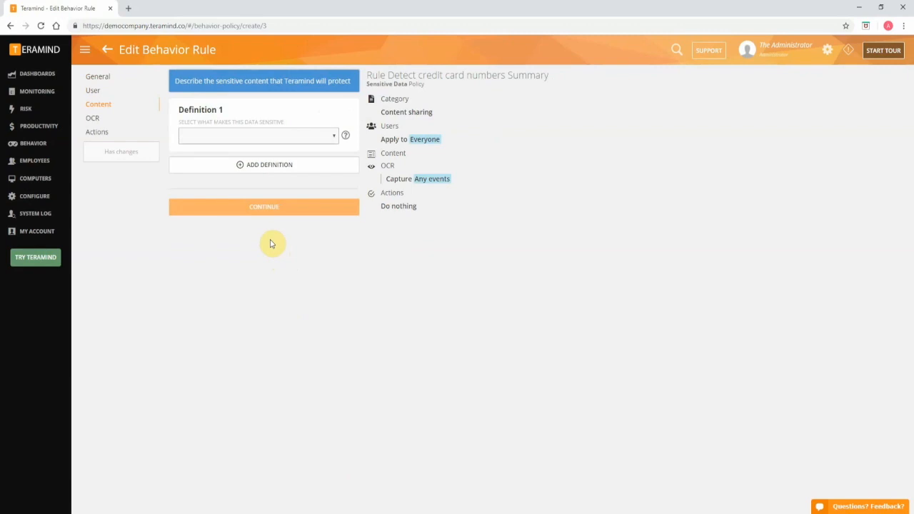
Define the sensitive content as text data content matching the regular expression ^4[0-9]{12}(?:[0-9]{3})?$ and proceed to the OCR conditions
click(332, 136)
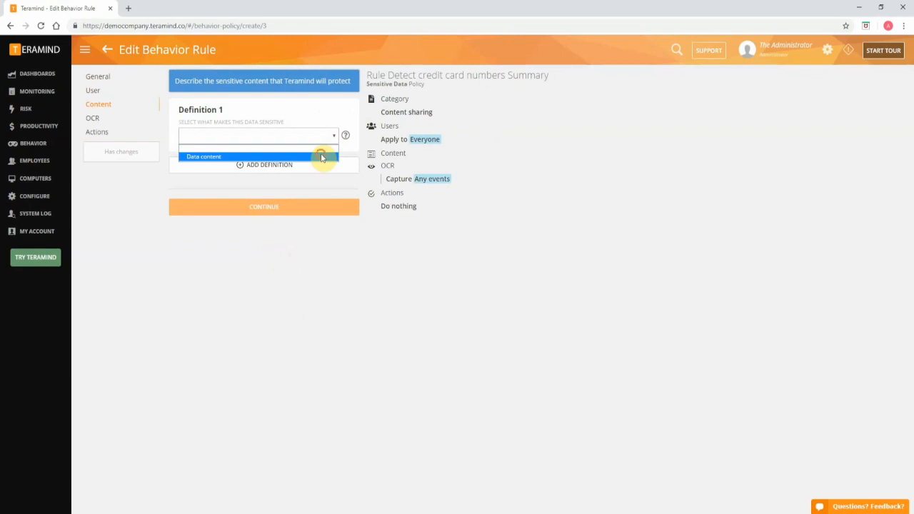
click(321, 157)
click(261, 175)
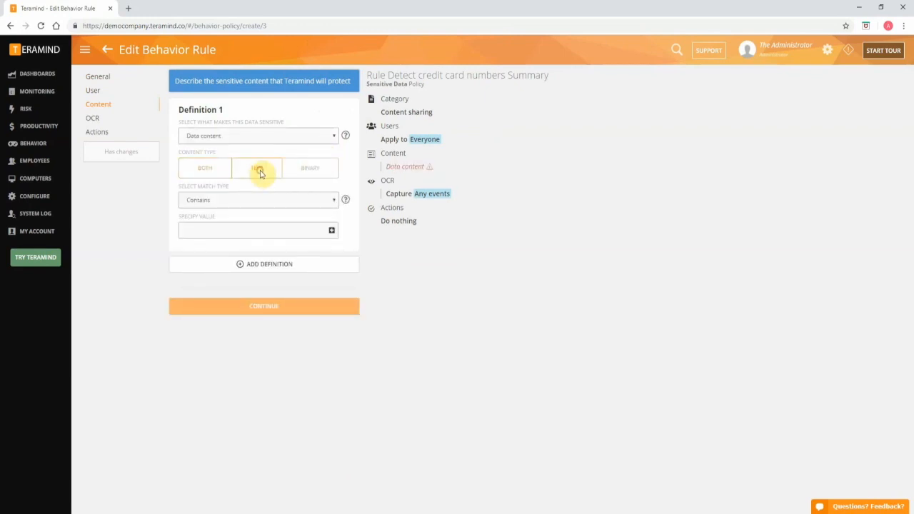
click(260, 206)
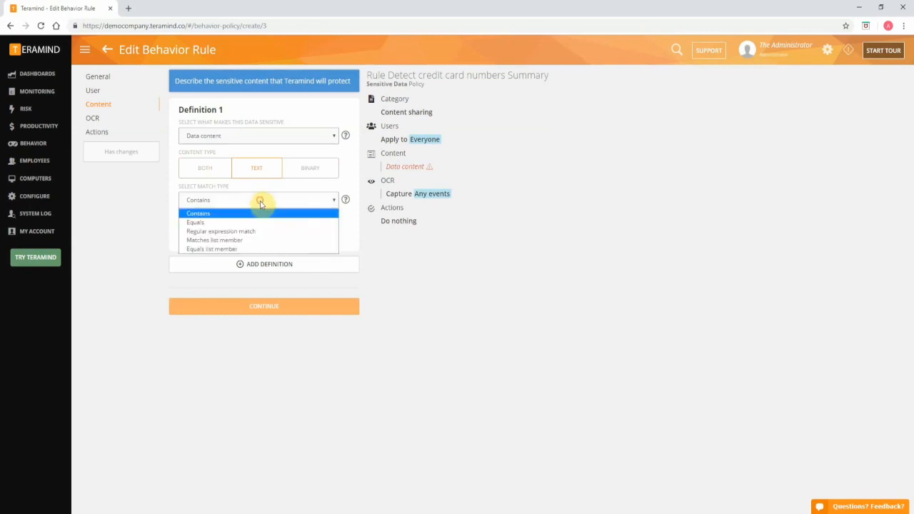
click(247, 231)
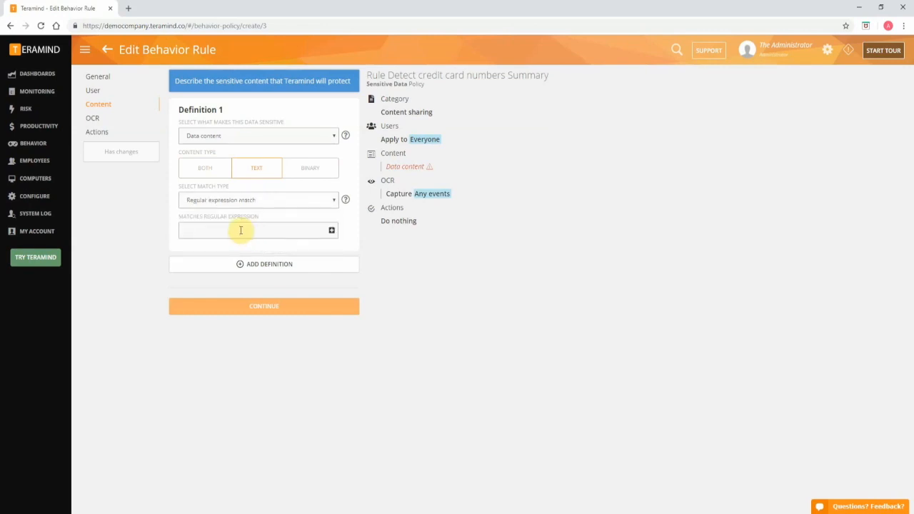
click(239, 230)
text(^4[0-9]{12}(?:[0-9]{3})?$)
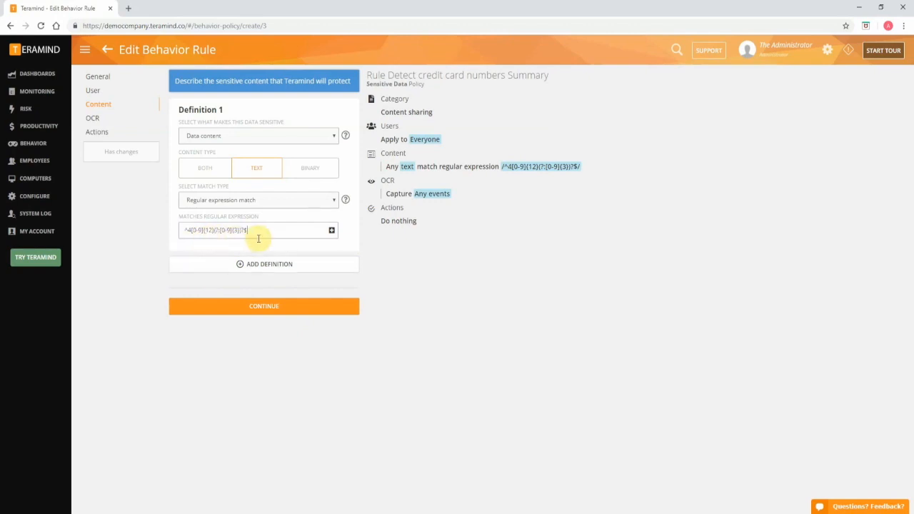
click(265, 305)
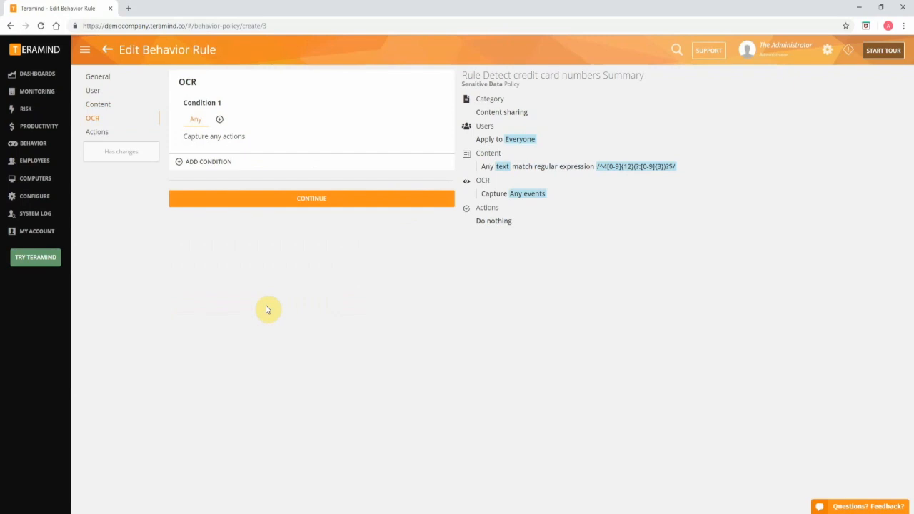
Check the available OCR condition criteria, keep the condition at Any, and proceed to the rule's actions
click(219, 119)
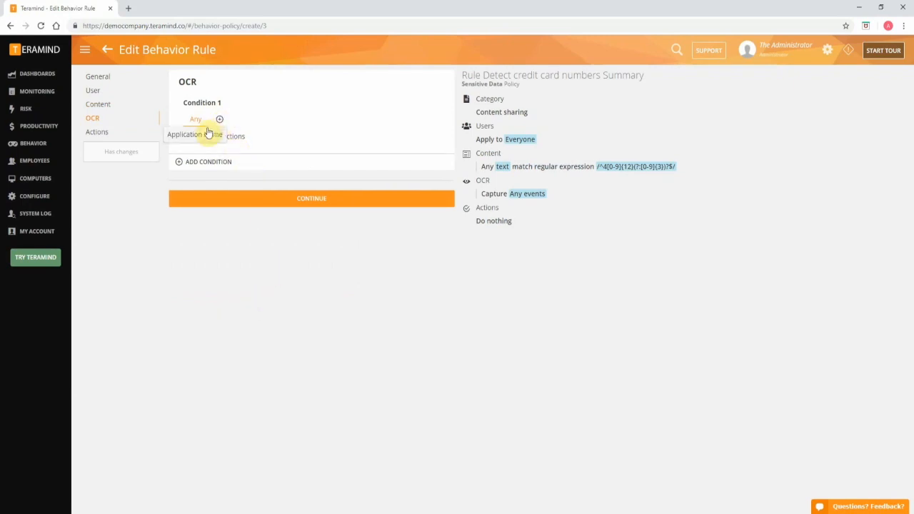
click(278, 117)
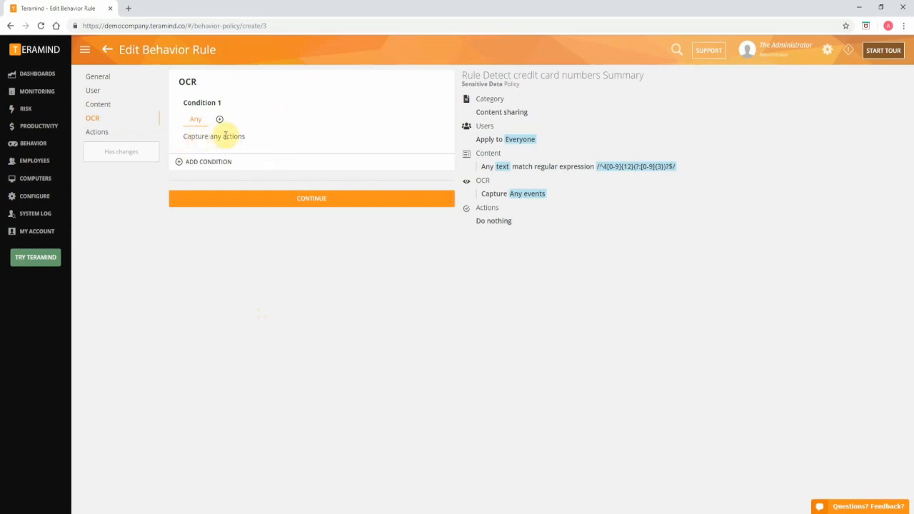
click(262, 199)
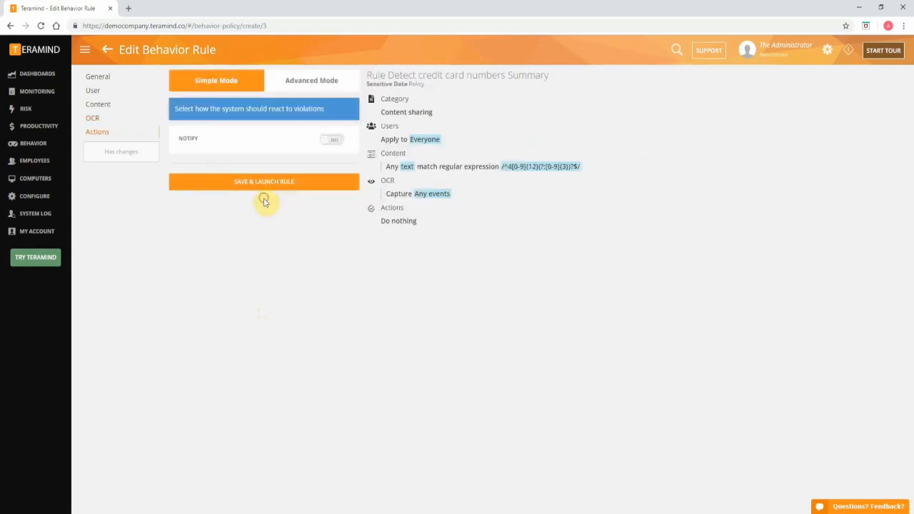
Enable the Notify action with one user as the recipient, and save and launch the rule
click(325, 143)
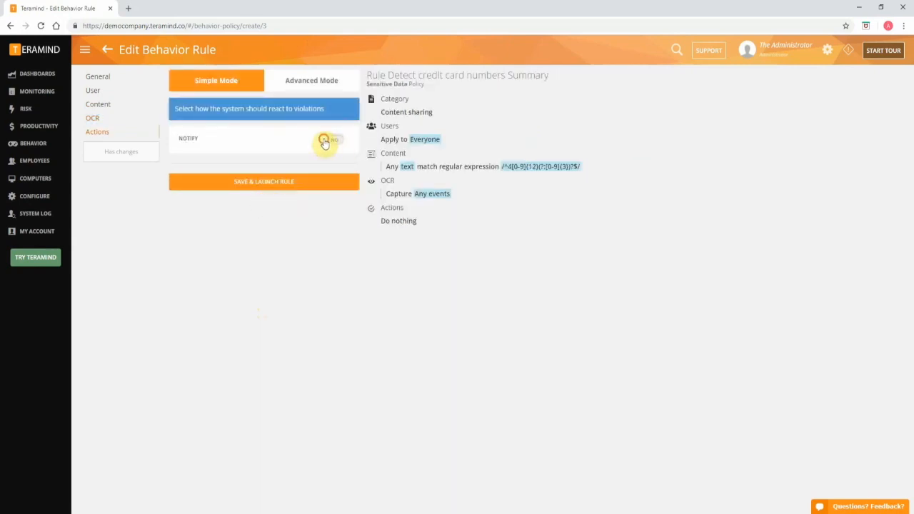
click(278, 167)
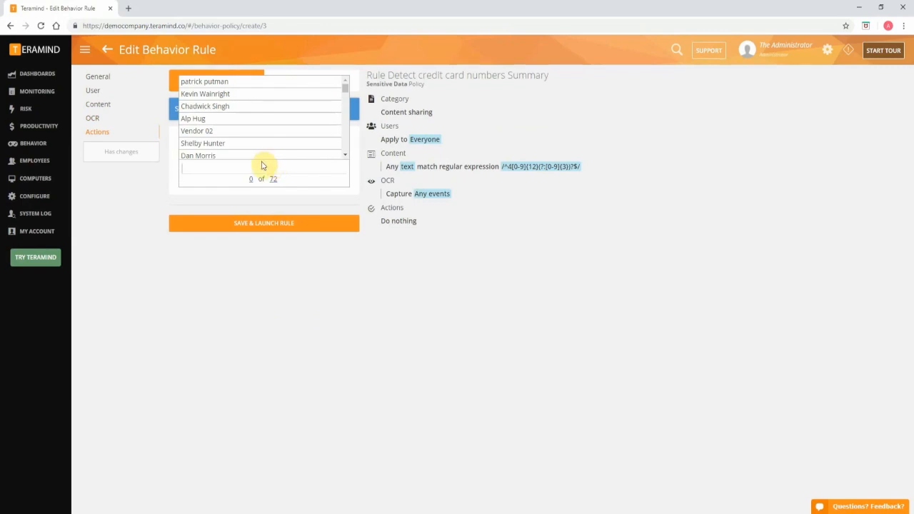
click(217, 143)
click(267, 273)
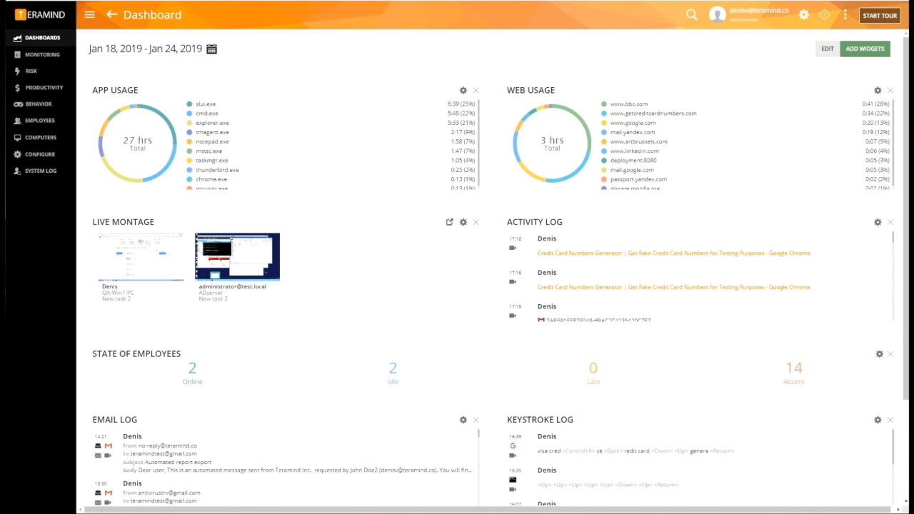
Open the behavior alerts report and play the session recording for the newest "Detect credit card numbers" alert
mouse_move(43, 104)
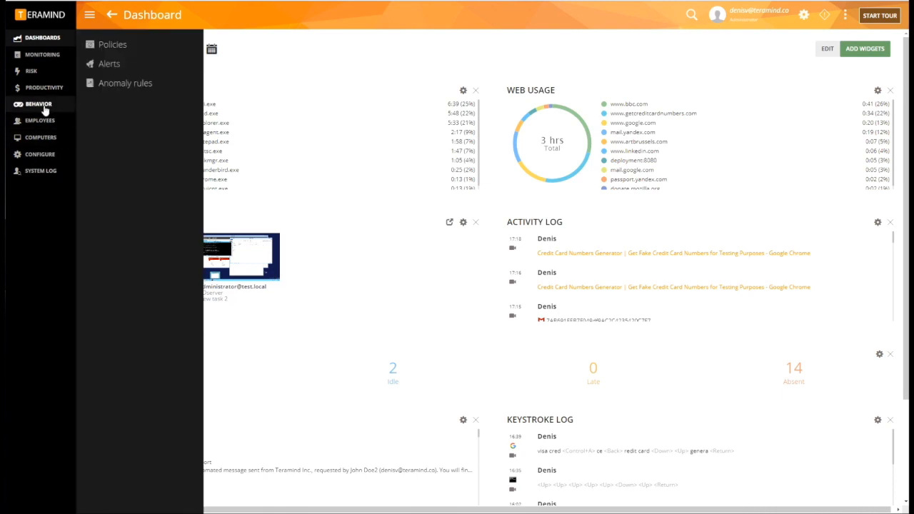
click(110, 65)
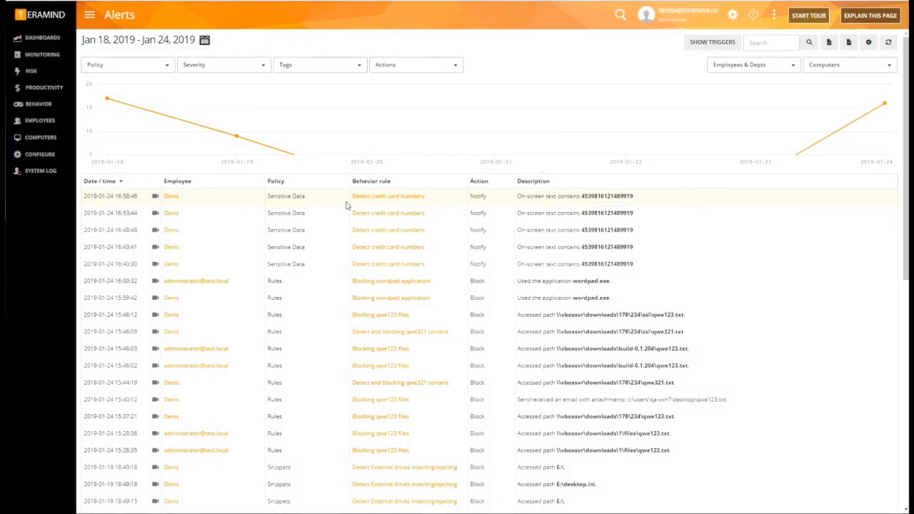
click(154, 201)
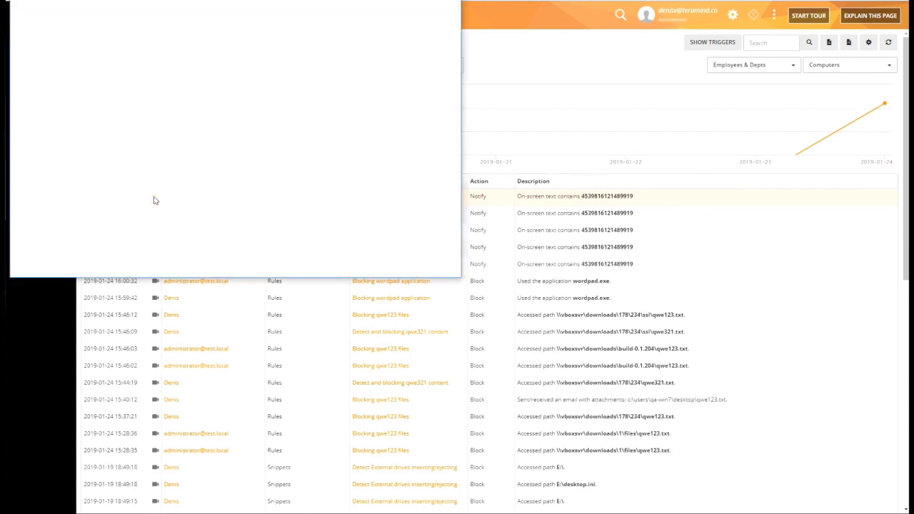